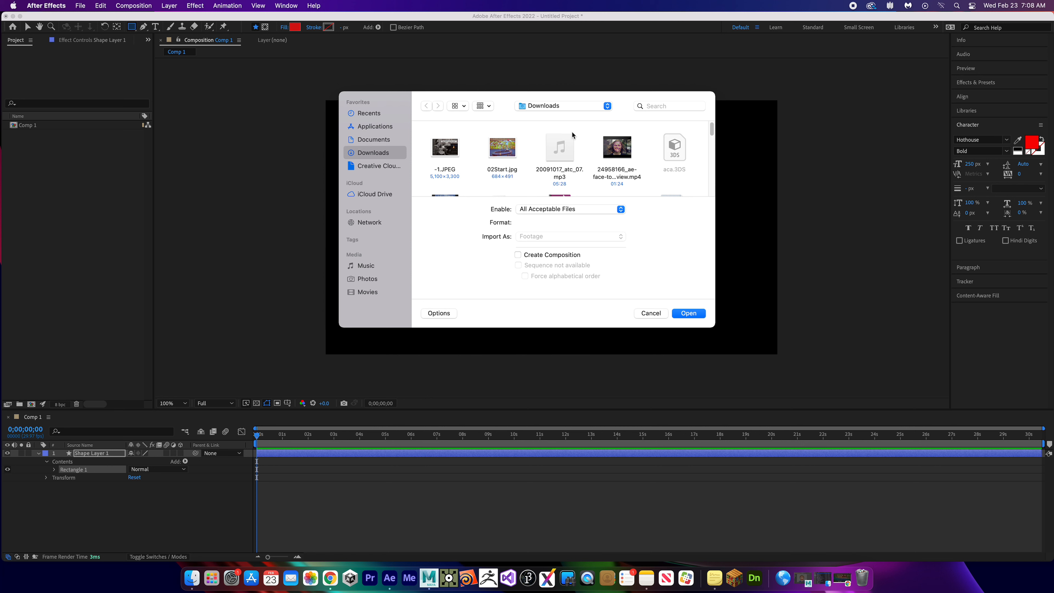
Import bensound-tenderness.mp3 from the Downloads folder and add it to the Comp 1 timeline beneath Shape Layer 1.
{"action": "scroll", "coordinate": [639, 168], "scroll_direction": "down", "scroll_amount": 3}
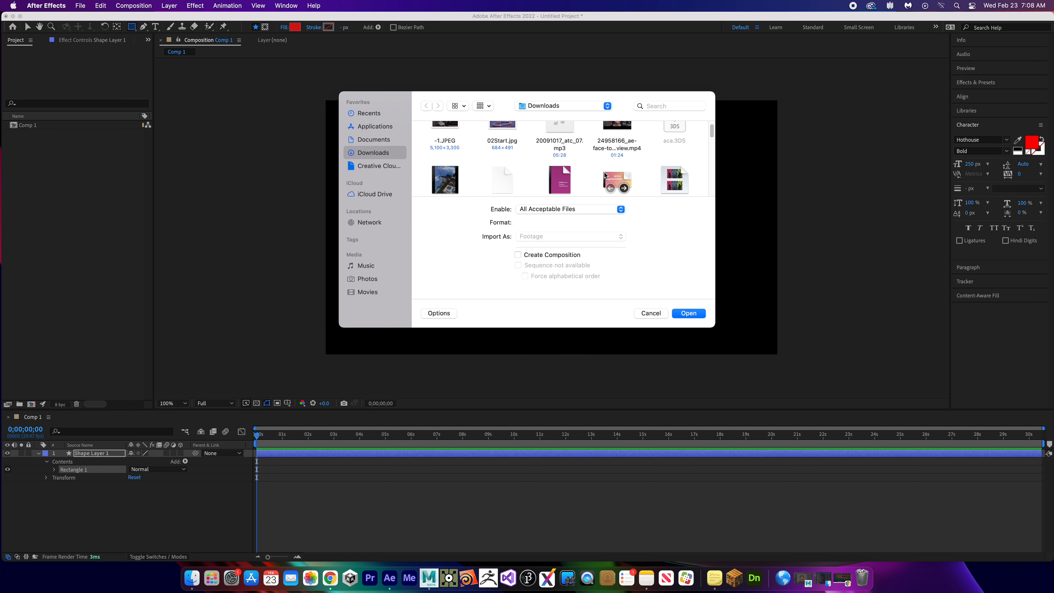
{"action": "scroll", "coordinate": [604, 175], "scroll_direction": "down", "scroll_amount": 10}
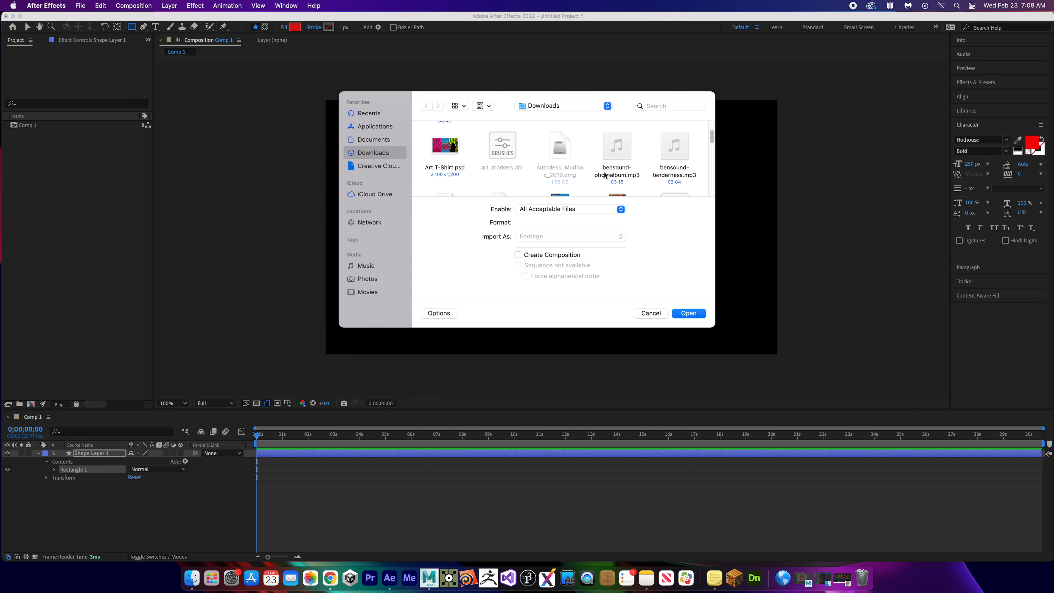
{"action": "scroll", "coordinate": [604, 174], "scroll_direction": "up", "scroll_amount": 3}
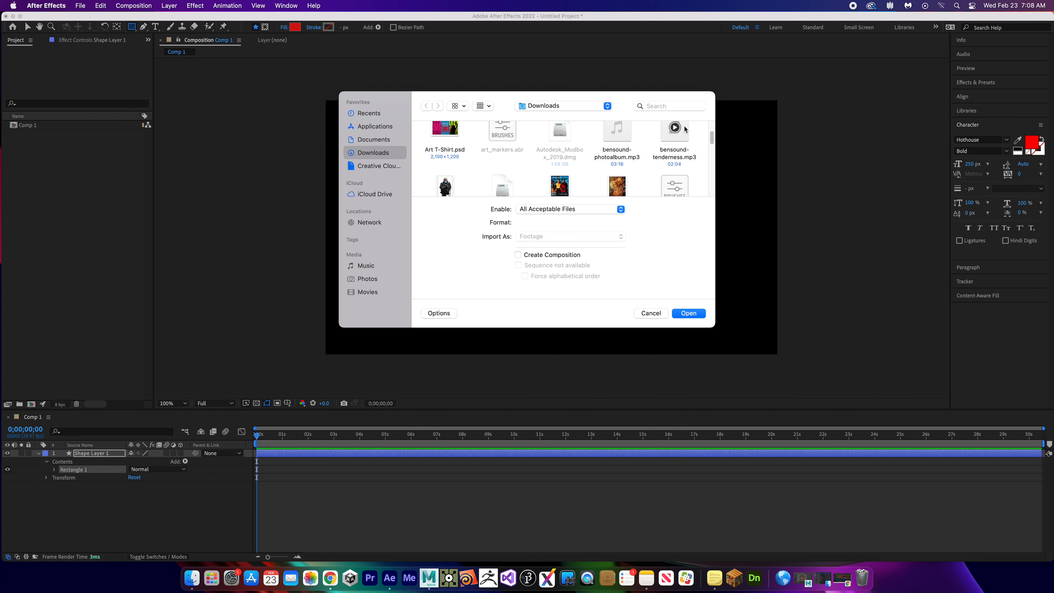
{"action": "left_click", "coordinate": [673, 132]}
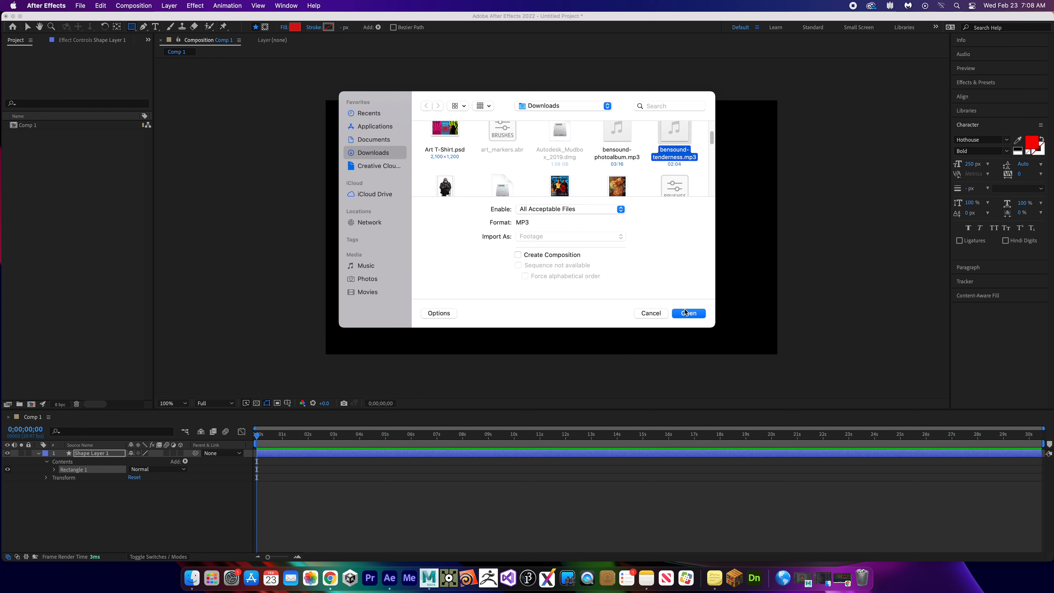
{"action": "left_click", "coordinate": [684, 313]}
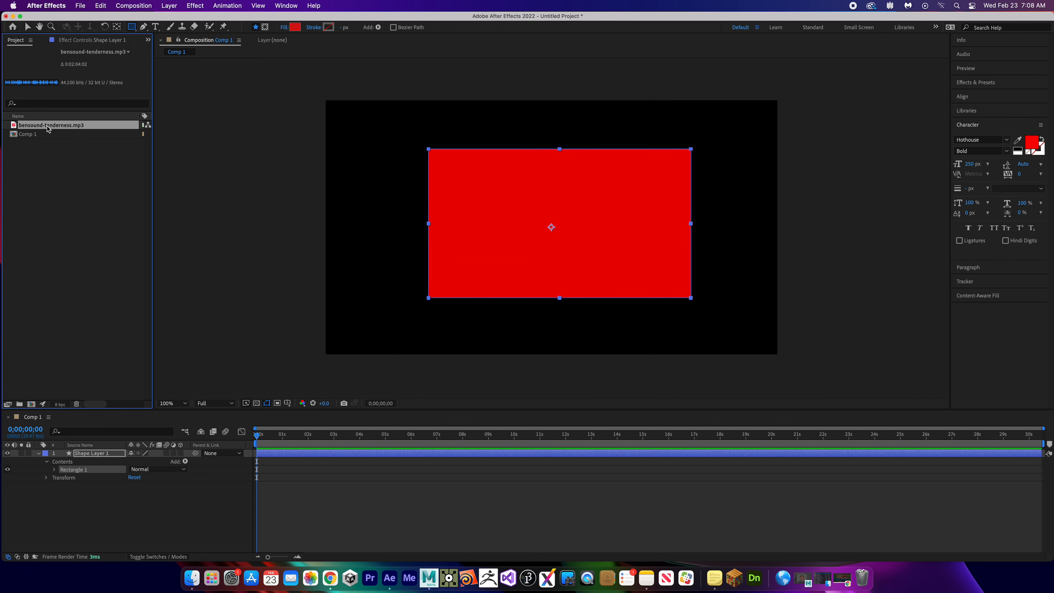
{"action": "left_click_drag", "start_coordinate": [49, 129], "coordinate": [279, 488]}
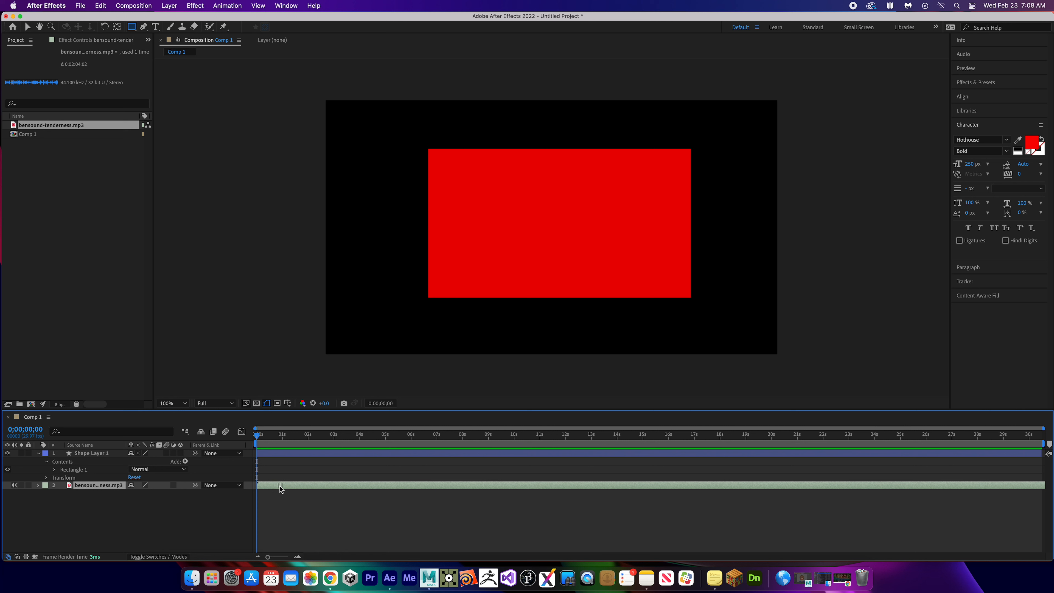
Play a short stretch of the music and return the playhead to the start of the composition.
{"action": "key", "text": "space"}
{"action": "key", "text": "space"}
{"action": "left_click_drag", "start_coordinate": [314, 437], "coordinate": [240, 432]}
Convert the bensound-tenderness.mp3 layer's audio to keyframes with Keyframe Assistant.
{"action": "right_click", "coordinate": [291, 487]}
{"action": "mouse_move", "coordinate": [294, 484]}
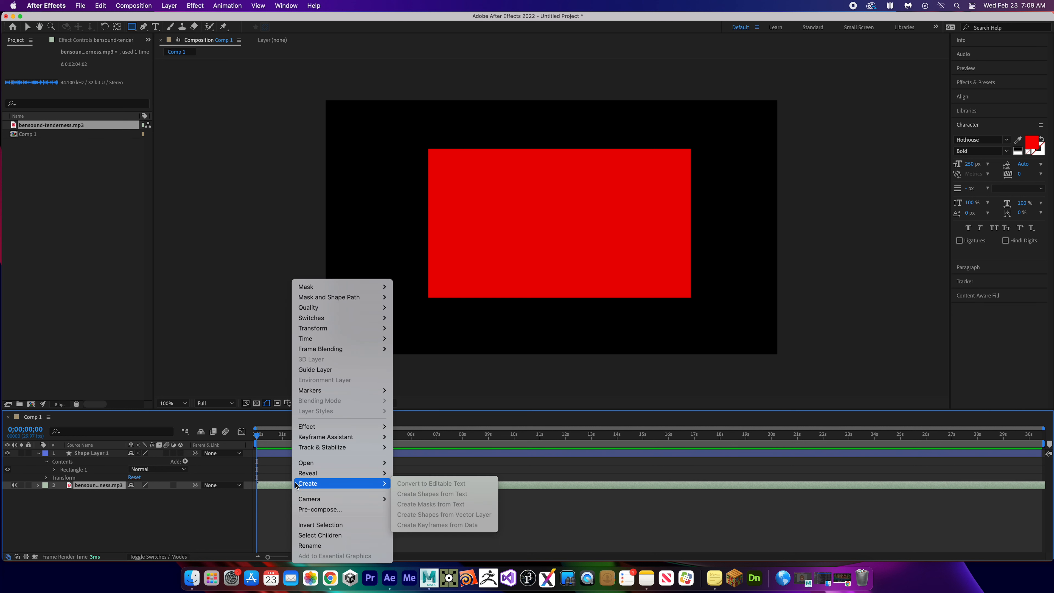
{"action": "mouse_move", "coordinate": [376, 435]}
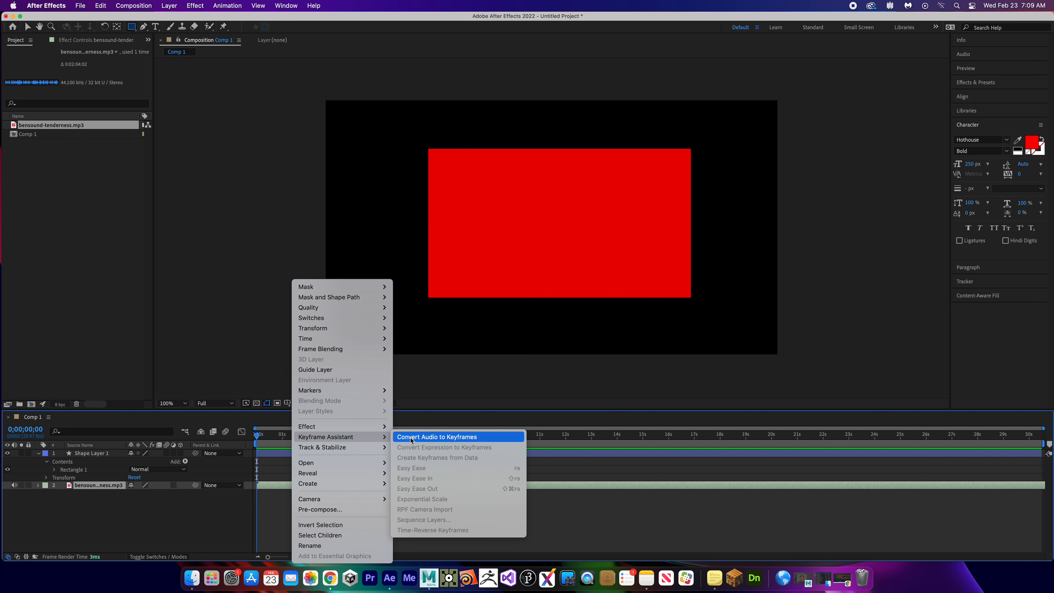
{"action": "left_click", "coordinate": [411, 438]}
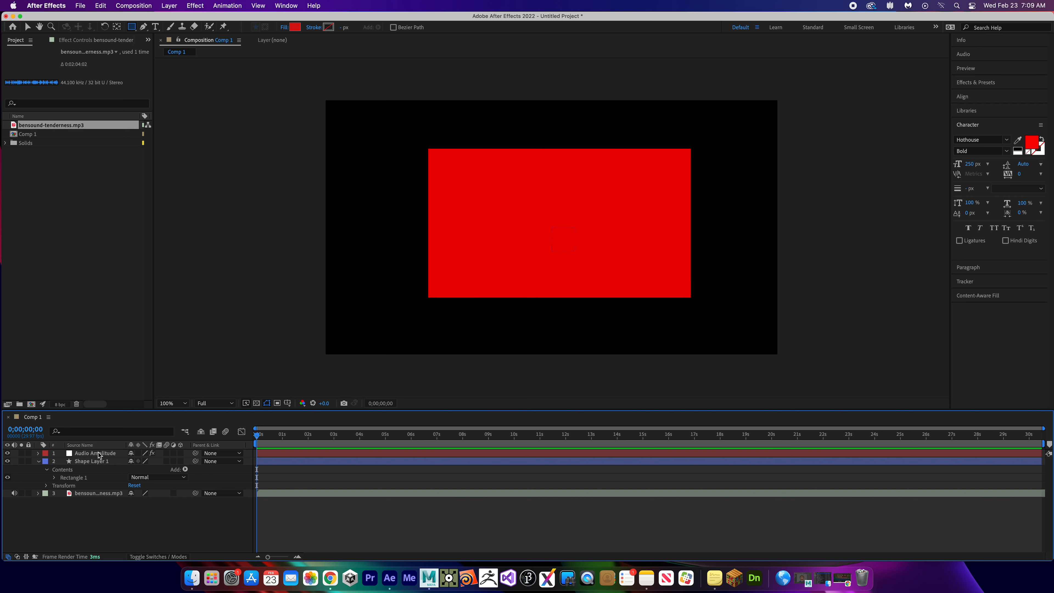
Reveal the Both Channels Slider of the Audio Amplitude layer and show its individual keyframes on the timeline.
{"action": "left_click", "coordinate": [38, 453]}
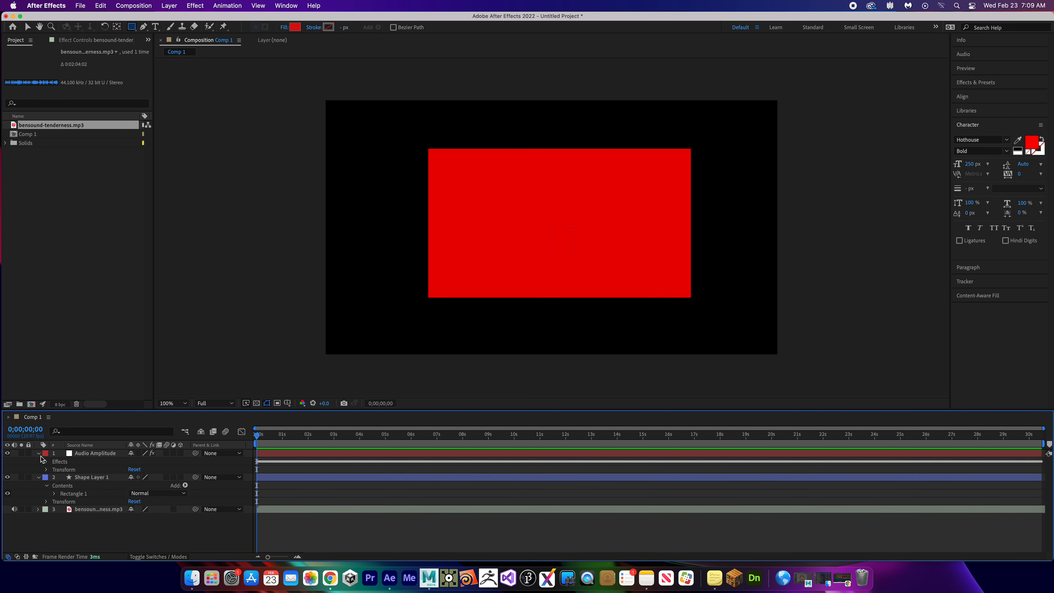
{"action": "left_click", "coordinate": [45, 462]}
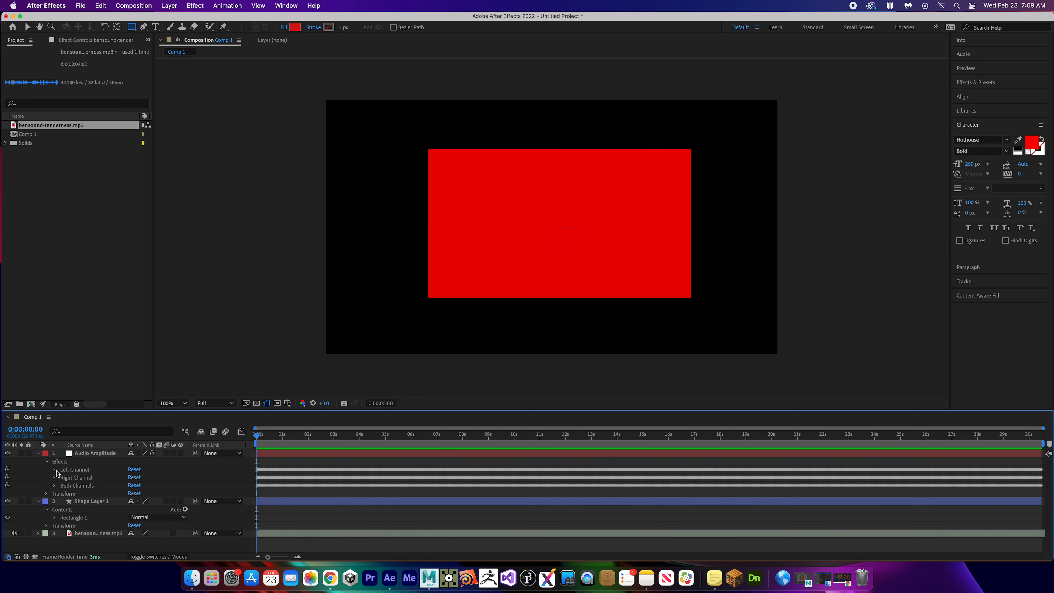
{"action": "left_click", "coordinate": [55, 487]}
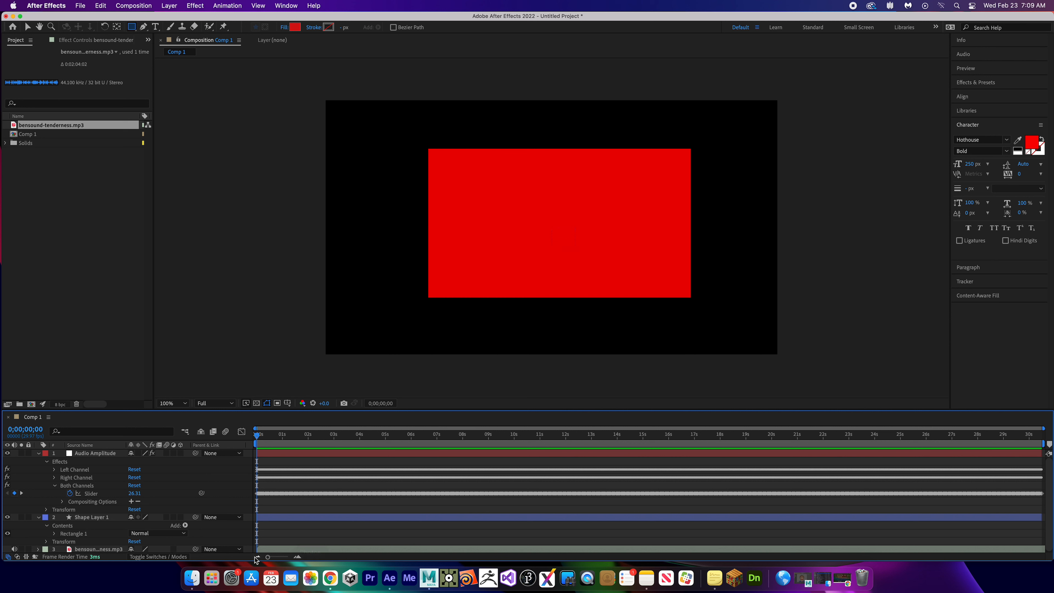
{"action": "left_click_drag", "start_coordinate": [270, 559], "coordinate": [288, 558]}
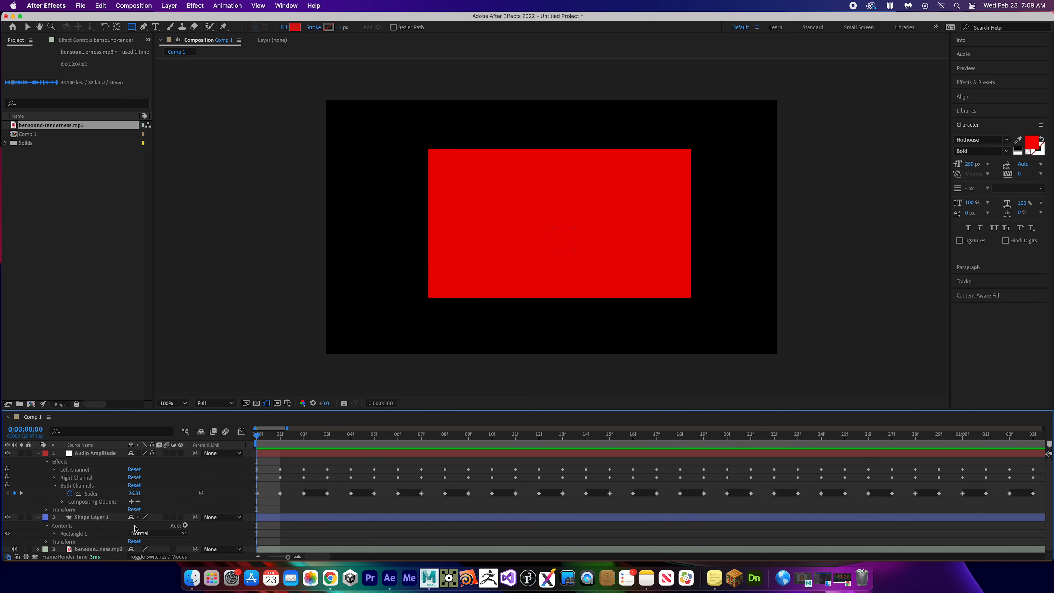
Link Shape Layer 1's Scale property to the Both Channels Slider of the Audio Amplitude layer.
{"action": "scroll", "coordinate": [167, 501], "scroll_direction": "down", "scroll_amount": 1}
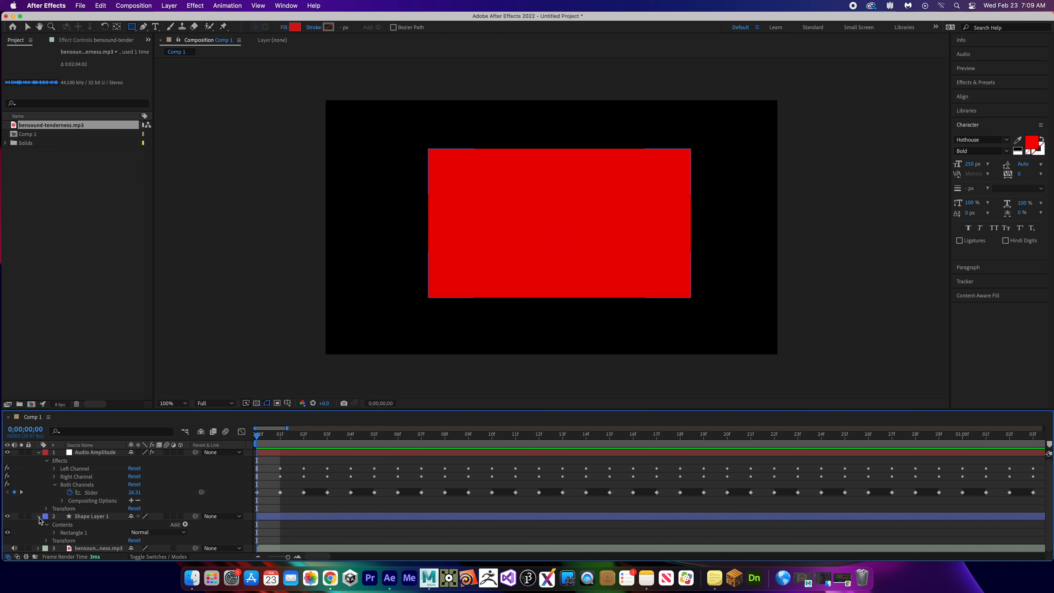
{"action": "left_click", "coordinate": [46, 540]}
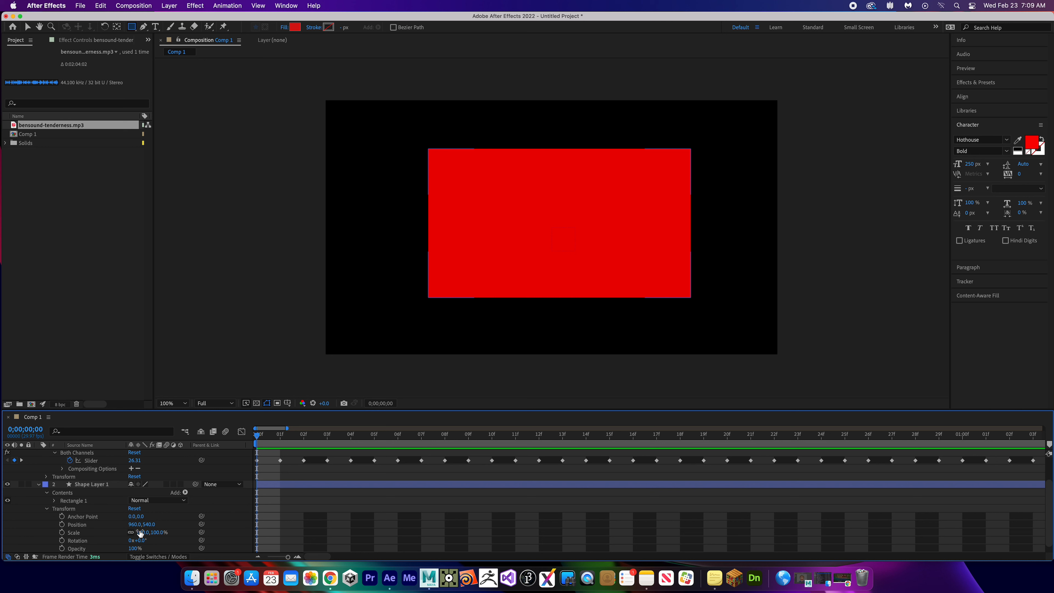
{"action": "scroll", "coordinate": [268, 476], "scroll_direction": "up", "scroll_amount": 2}
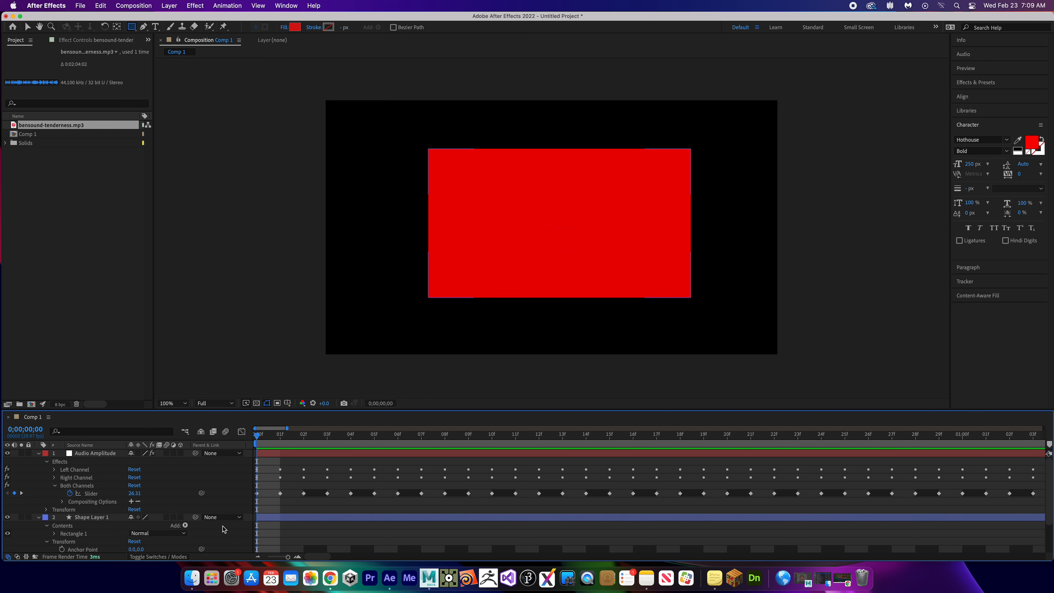
{"action": "scroll", "coordinate": [232, 525], "scroll_direction": "down", "scroll_amount": 2}
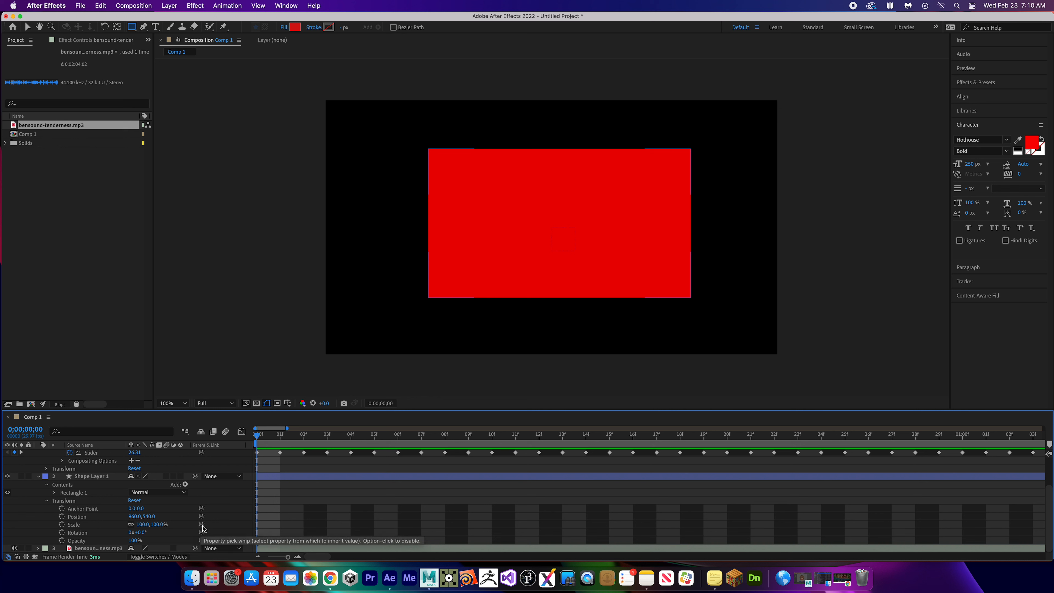
{"action": "left_click_drag", "start_coordinate": [202, 524], "coordinate": [88, 495]}
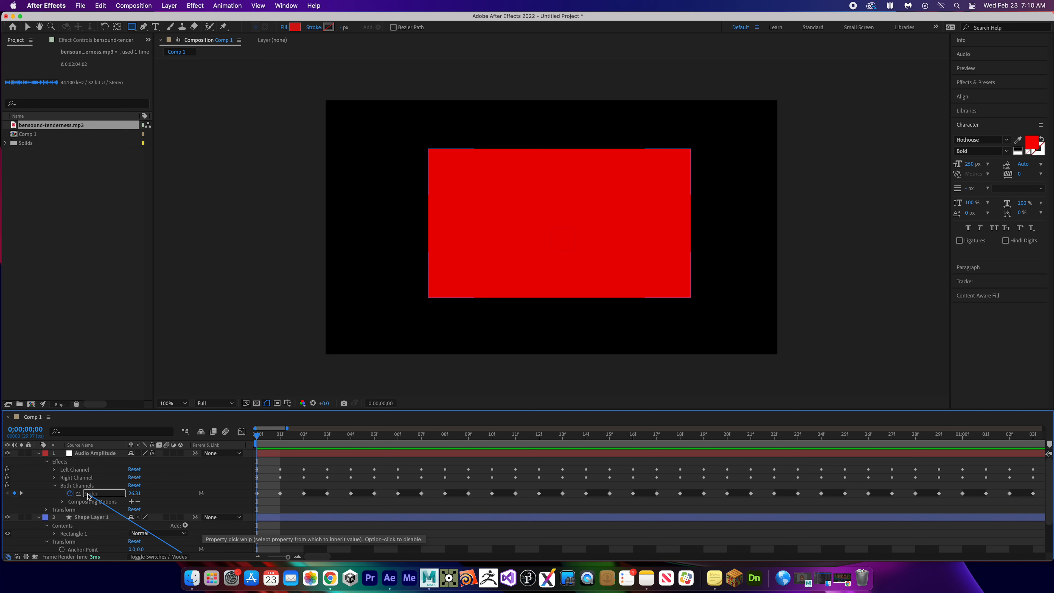
{"action": "left_click_drag", "start_coordinate": [88, 496], "coordinate": [88, 494]}
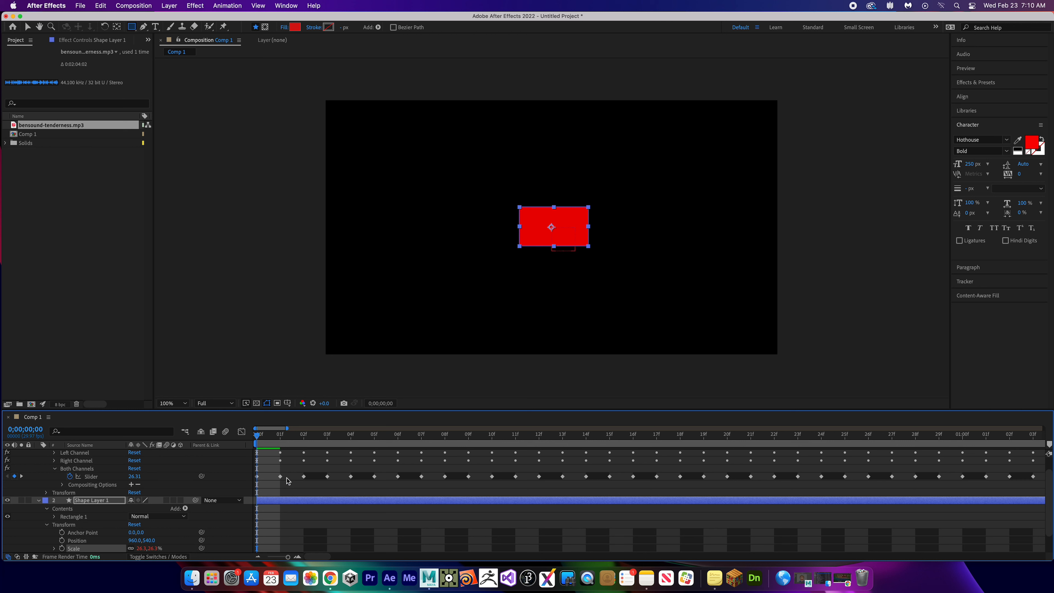
Show the expression on Shape Layer 1's Scale and play back the audio-driven scaling.
{"action": "scroll", "coordinate": [243, 542], "scroll_direction": "down", "scroll_amount": 2}
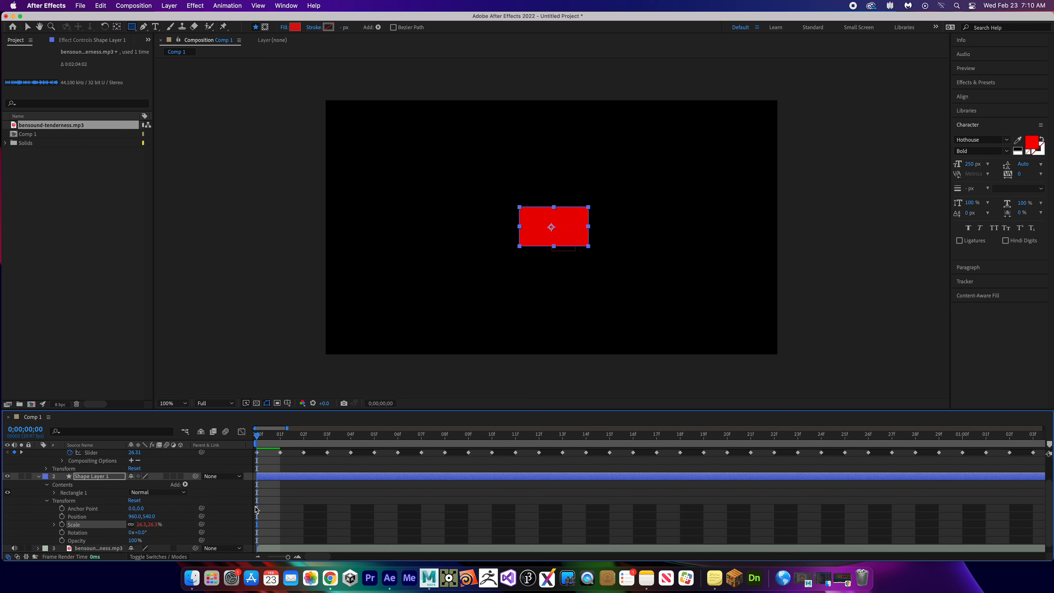
{"action": "left_click", "coordinate": [54, 525]}
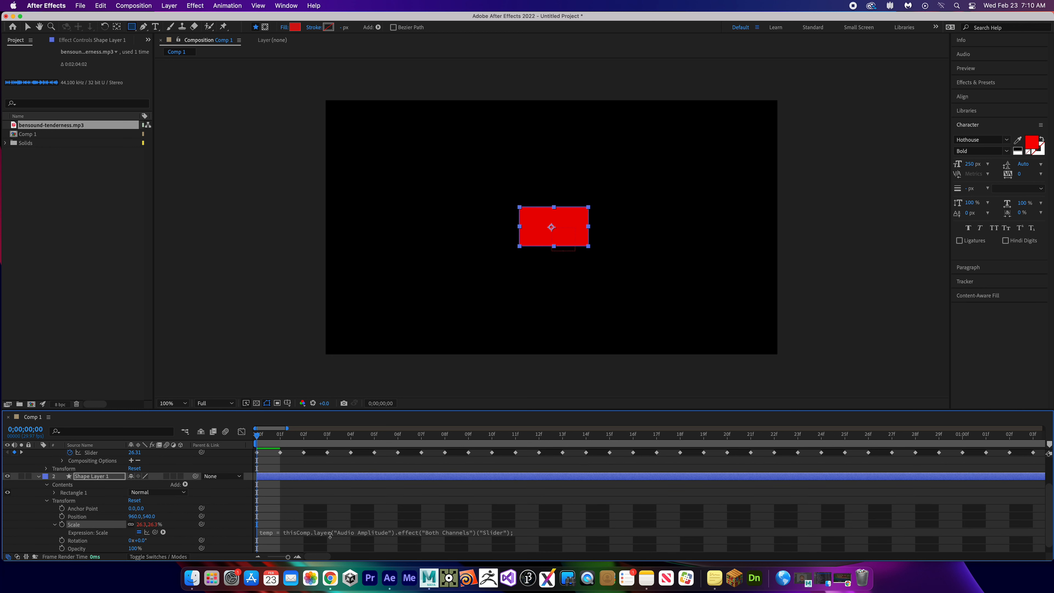
{"action": "key", "text": "space"}
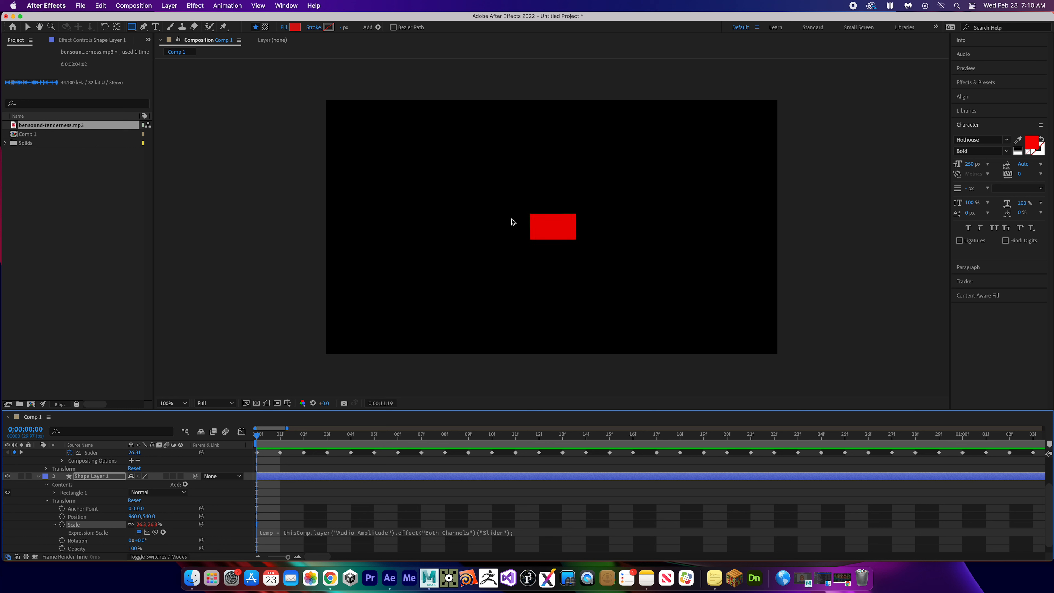
{"action": "scroll", "coordinate": [219, 489], "scroll_direction": "up", "scroll_amount": 1}
{"action": "scroll", "coordinate": [220, 490], "scroll_direction": "up", "scroll_amount": 2}
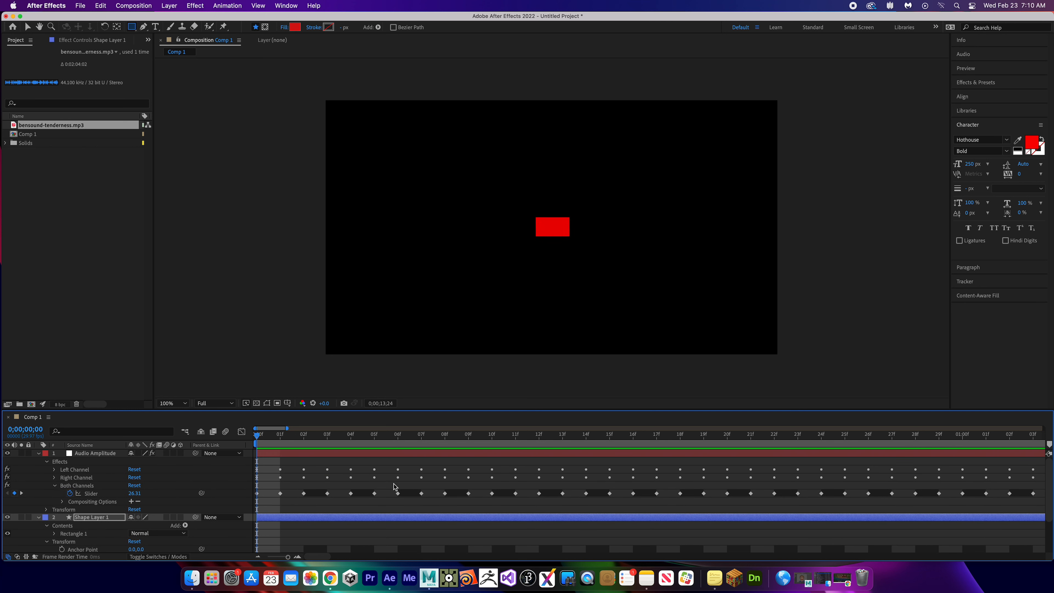
{"action": "scroll", "coordinate": [439, 501], "scroll_direction": "down", "scroll_amount": 3}
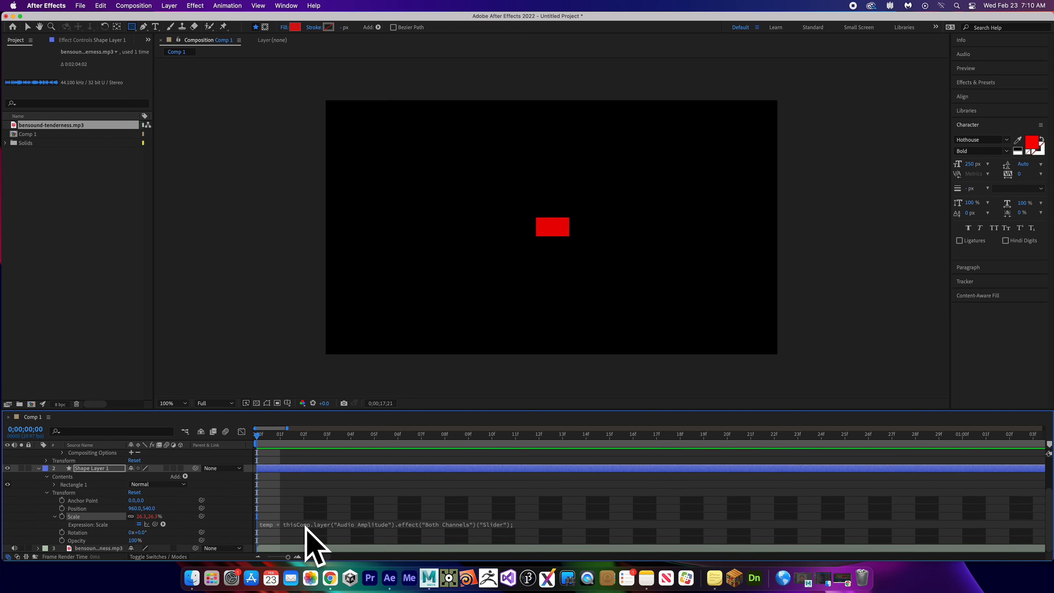
{"action": "key", "text": "space"}
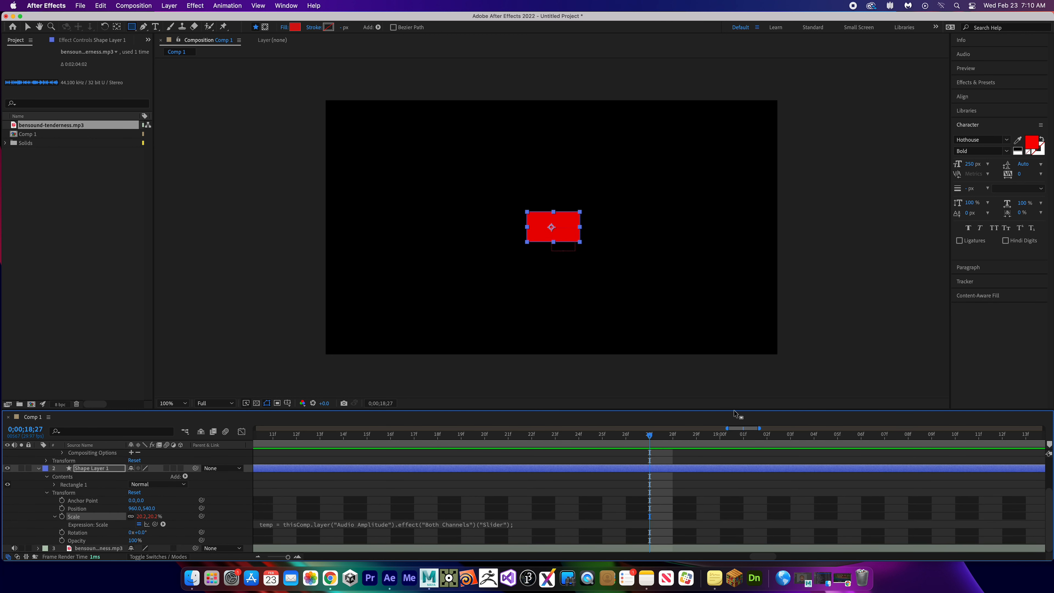
Move the playhead back to the start of the composition.
{"action": "left_click_drag", "start_coordinate": [649, 441], "coordinate": [214, 433]}
{"action": "left_click_drag", "start_coordinate": [281, 555], "coordinate": [271, 557]}
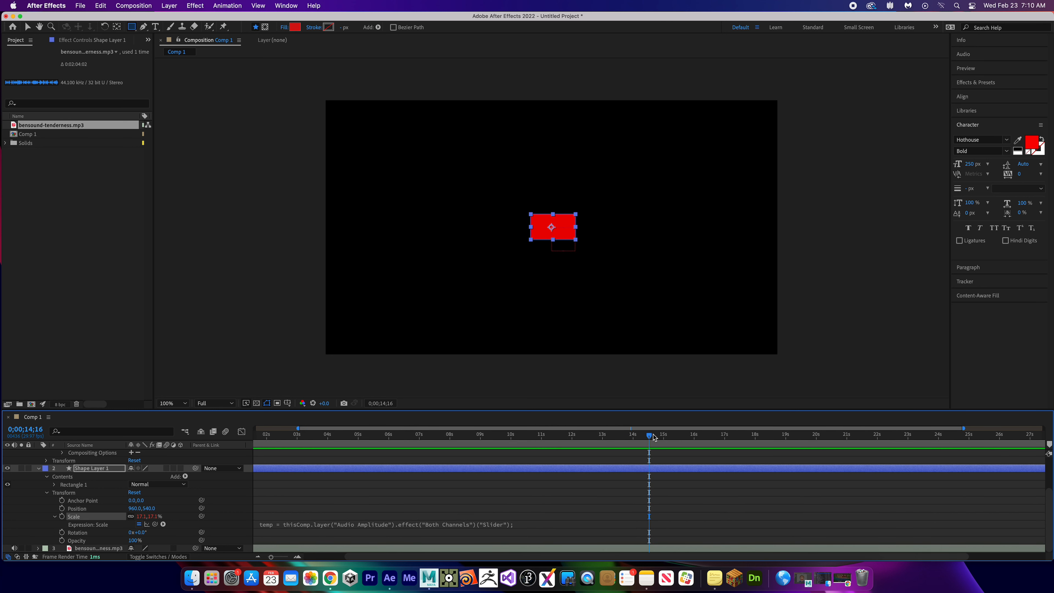
{"action": "left_click_drag", "start_coordinate": [640, 436], "coordinate": [159, 382]}
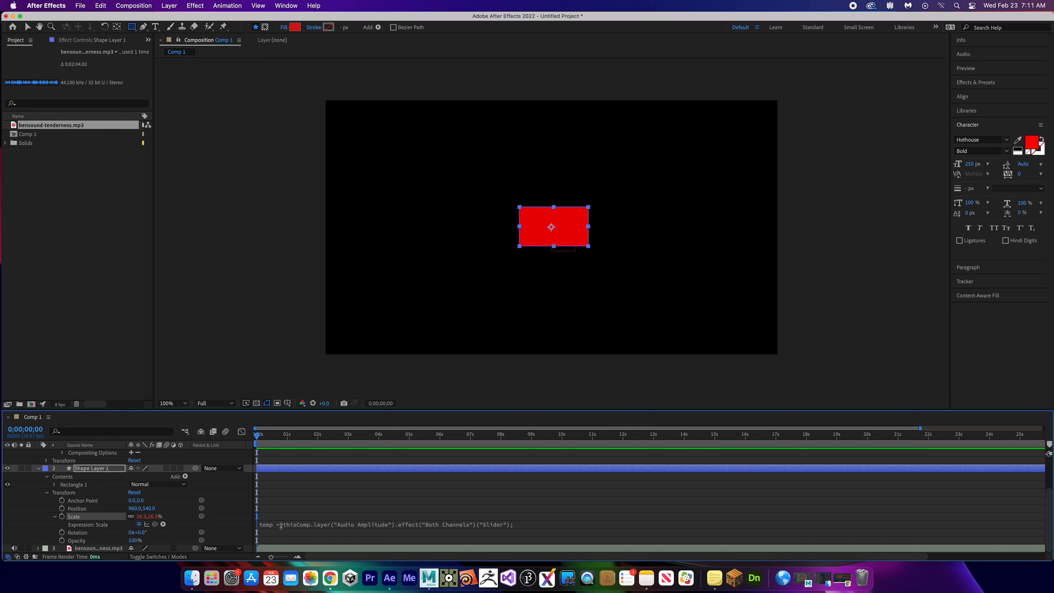
Insert 100+ before thisComp.layer in Shape Layer 1's Scale expression and preview the animation.
{"action": "left_click", "coordinate": [100, 525]}
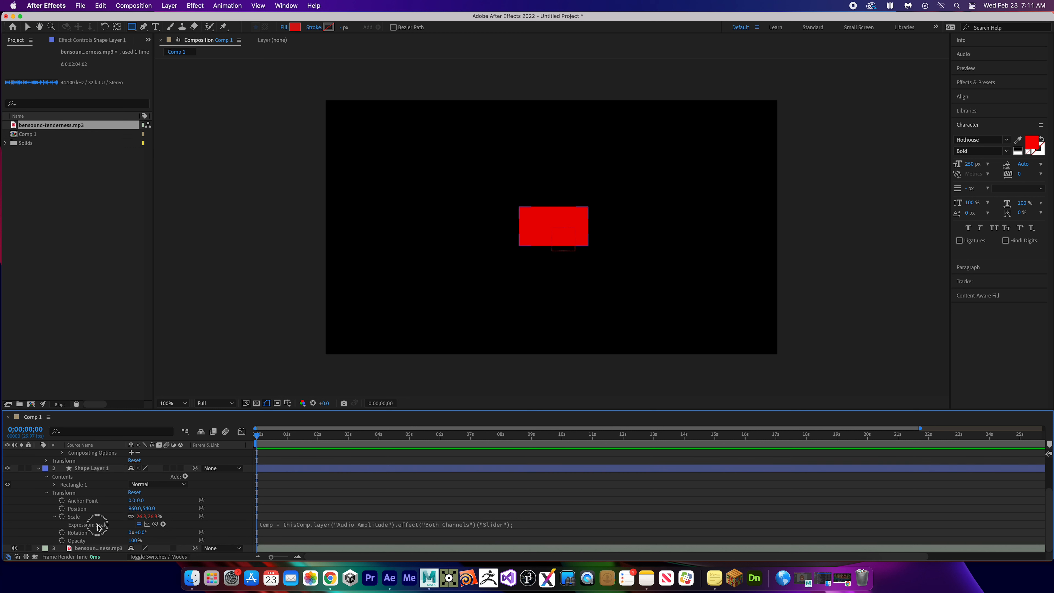
{"action": "left_click", "coordinate": [298, 523]}
{"action": "left_click", "coordinate": [306, 523]}
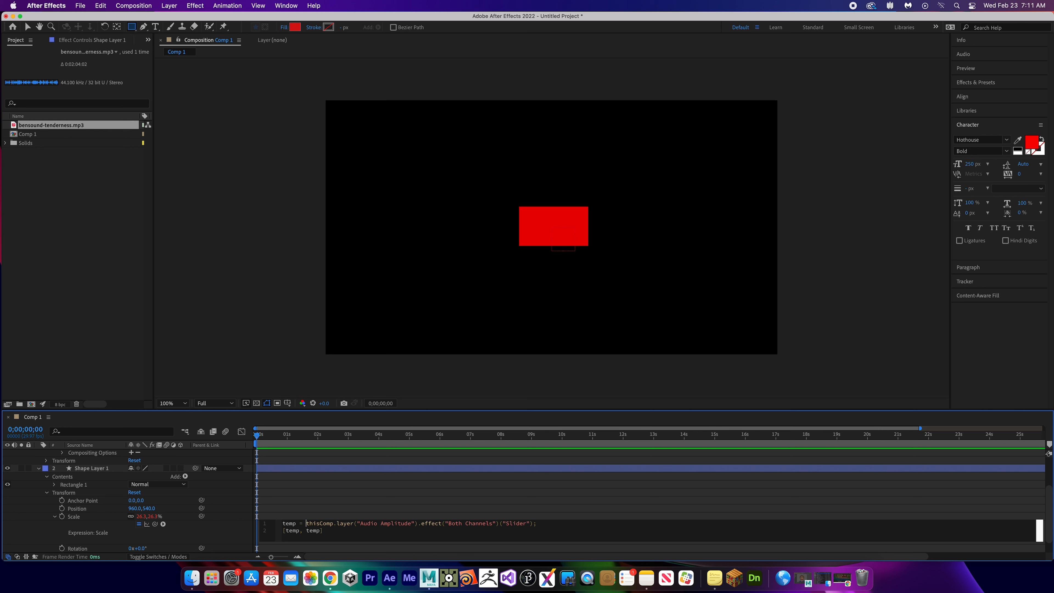
{"action": "type", "text": "100"}
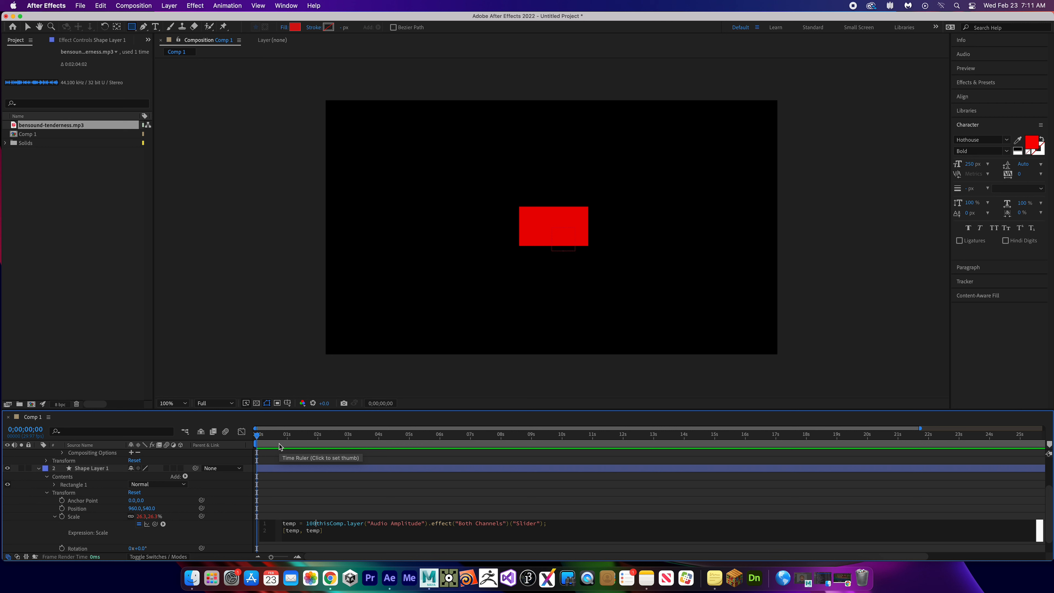
{"action": "type", "text": "+"}
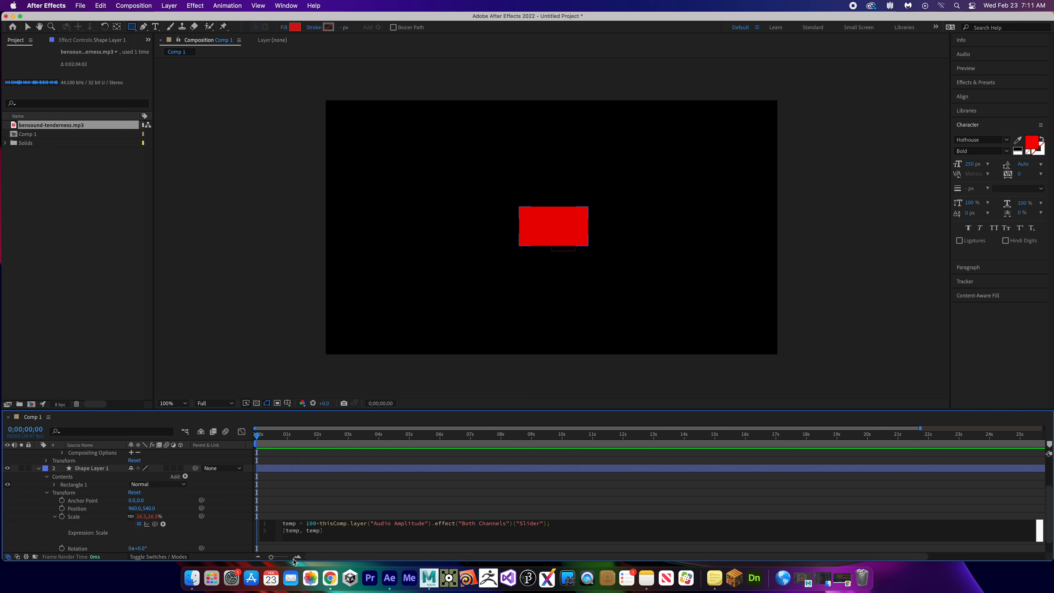
{"action": "left_click", "coordinate": [352, 512]}
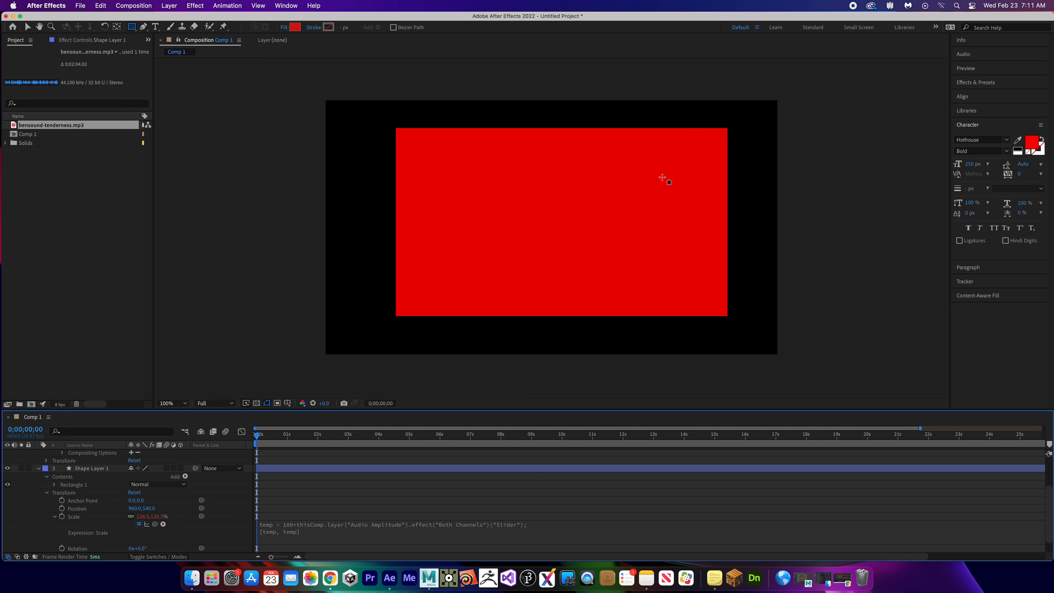
{"action": "key", "text": "space"}
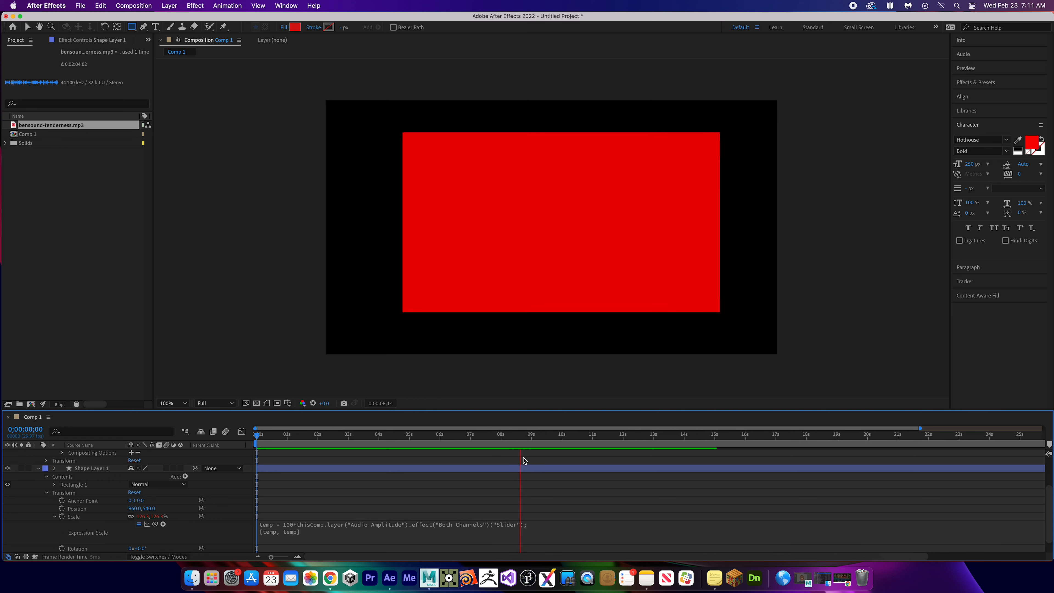
{"action": "key", "text": "space"}
Replace the plus sign after 100 with a minus sign in the Scale expression and preview the animation.
{"action": "left_click", "coordinate": [290, 528]}
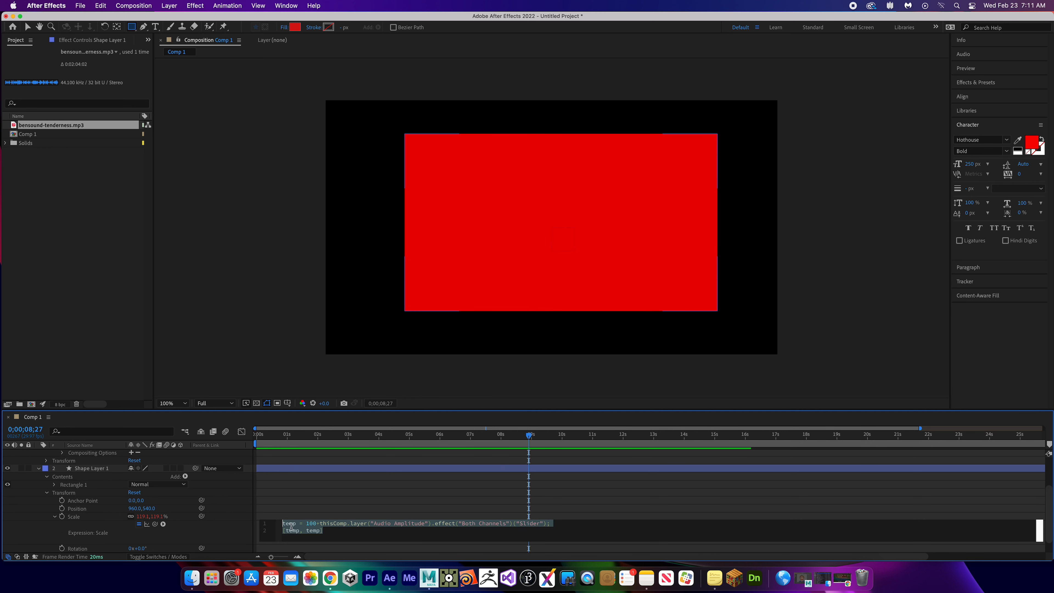
{"action": "left_click", "coordinate": [312, 523]}
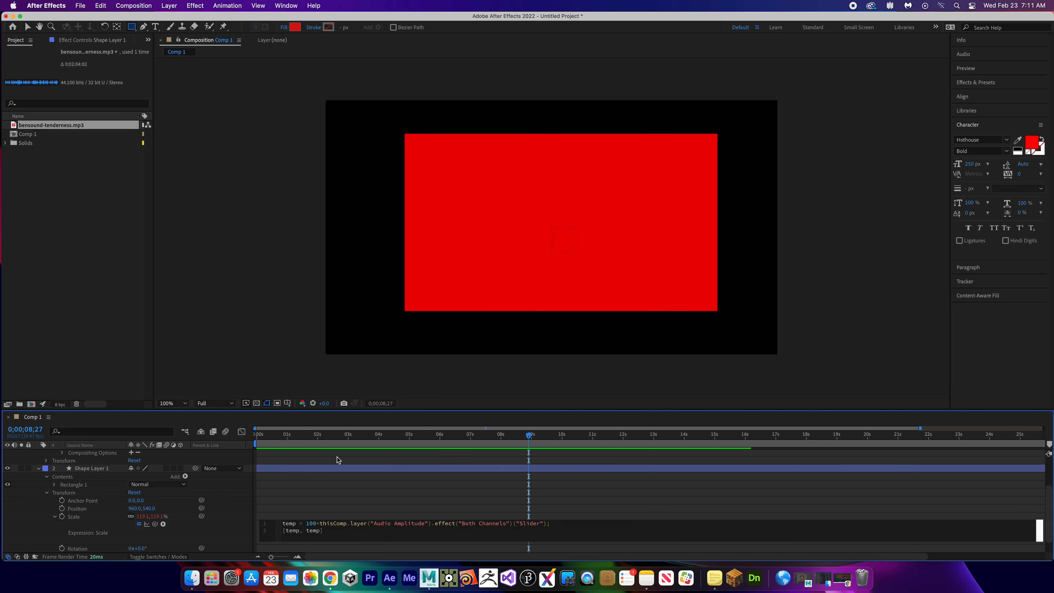
{"action": "key", "text": "BackSpace"}
{"action": "type", "text": "-"}
{"action": "left_click", "coordinate": [355, 503]}
{"action": "key", "text": "space"}
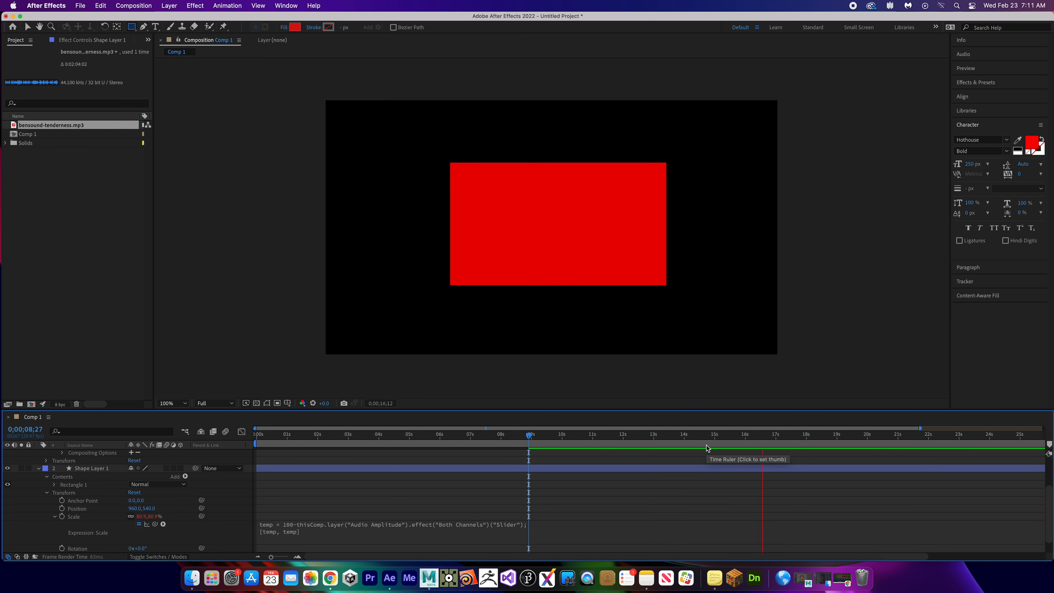
{"action": "key", "text": "space"}
{"action": "scroll", "coordinate": [258, 544], "scroll_direction": "down", "scroll_amount": 2}
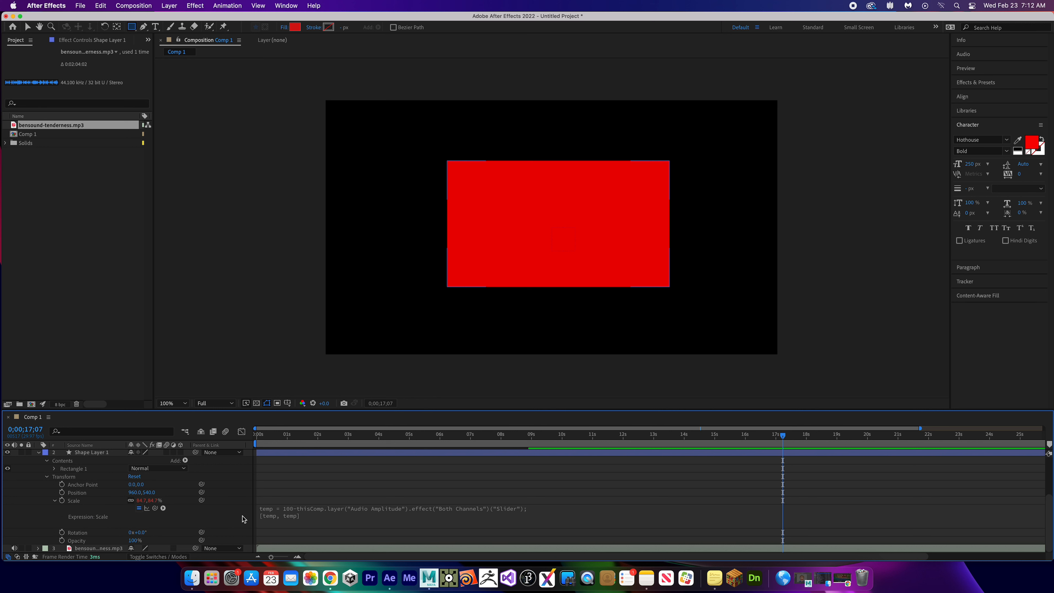
{"action": "scroll", "coordinate": [186, 532], "scroll_direction": "up", "scroll_amount": 3}
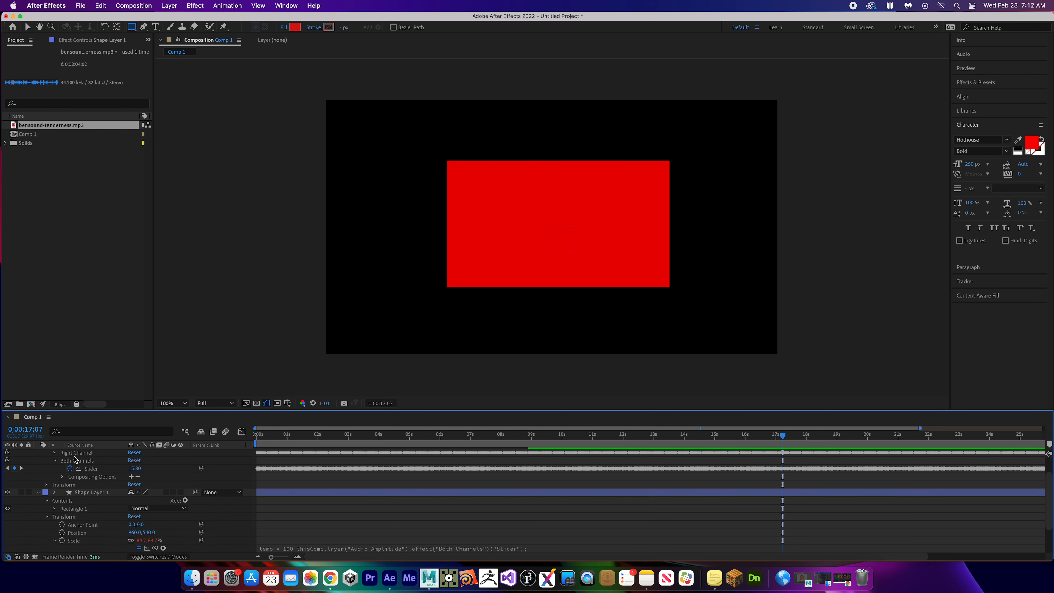
{"action": "scroll", "coordinate": [149, 481], "scroll_direction": "up", "scroll_amount": 2}
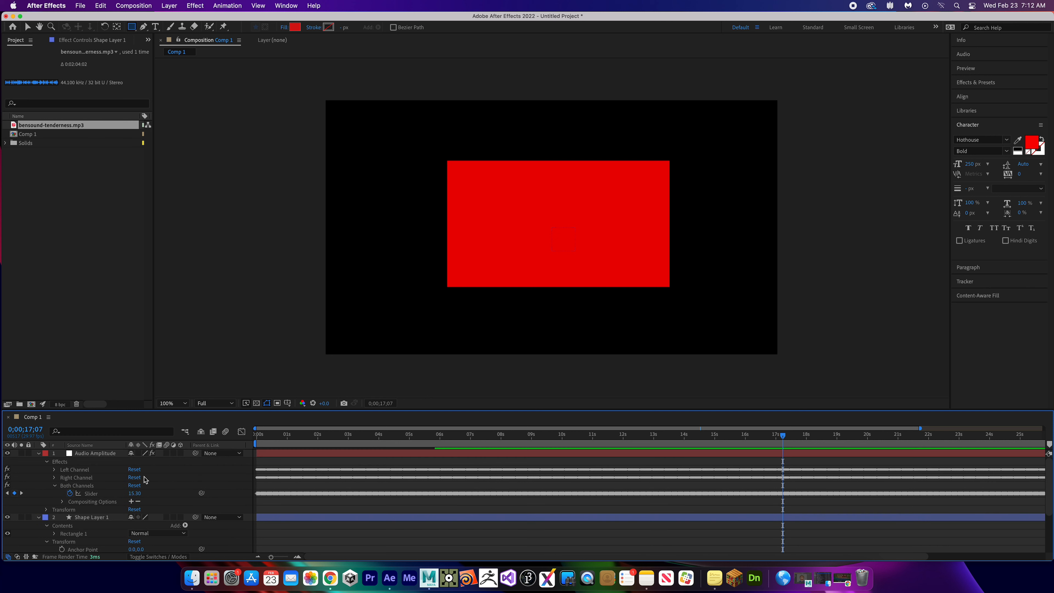